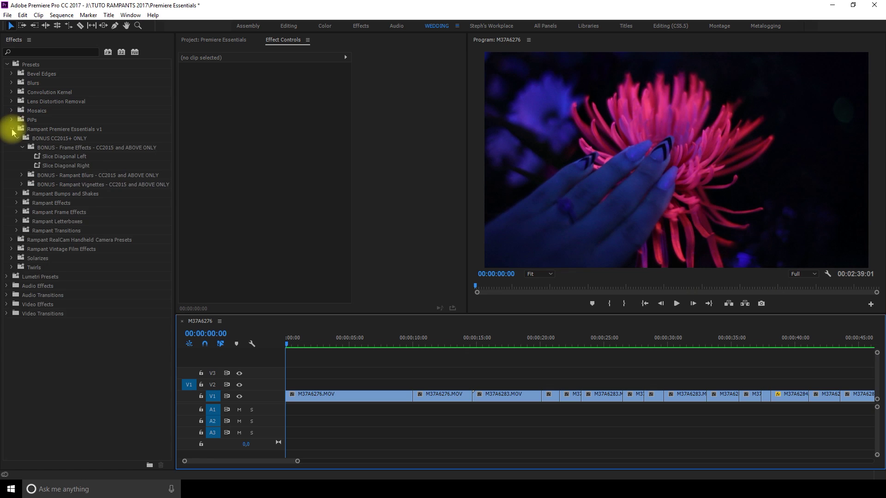
# Step: Expand Rampant Premiere Essentials v1 > BONUS CC2015+ ONLY > BONUS - Frame Effects to list the Slice Diagonal presets
pyautogui.click(11, 129)
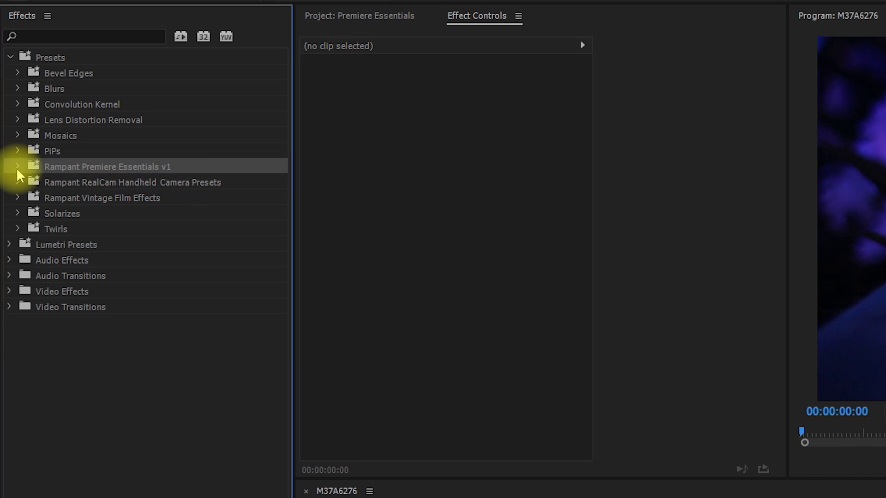
pyautogui.click(11, 129)
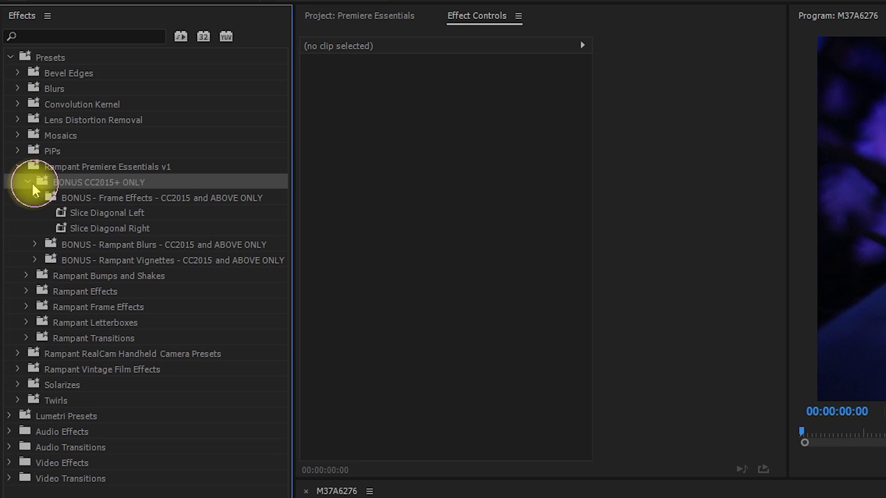
pyautogui.click(18, 137)
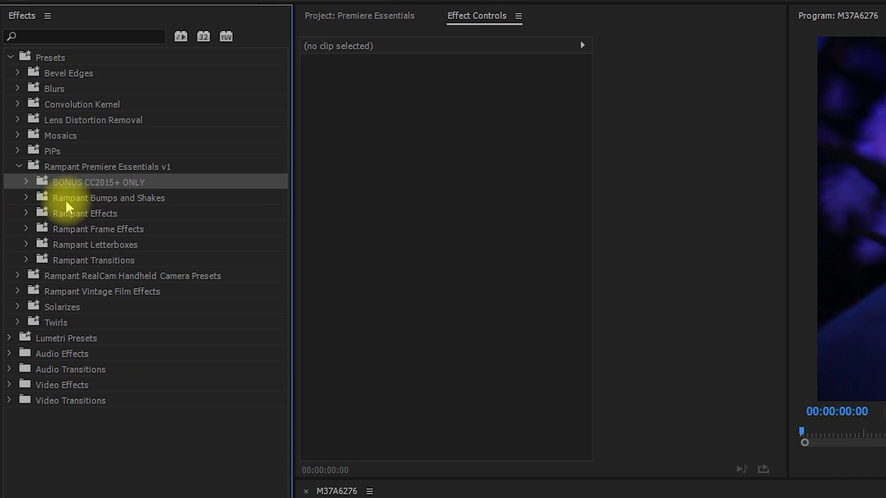
pyautogui.click(25, 213)
pyautogui.click(25, 213)
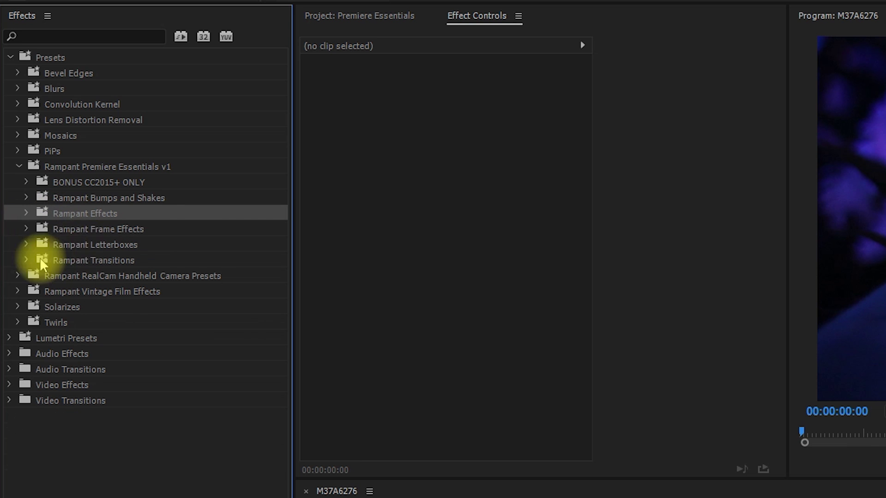
pyautogui.click(80, 231)
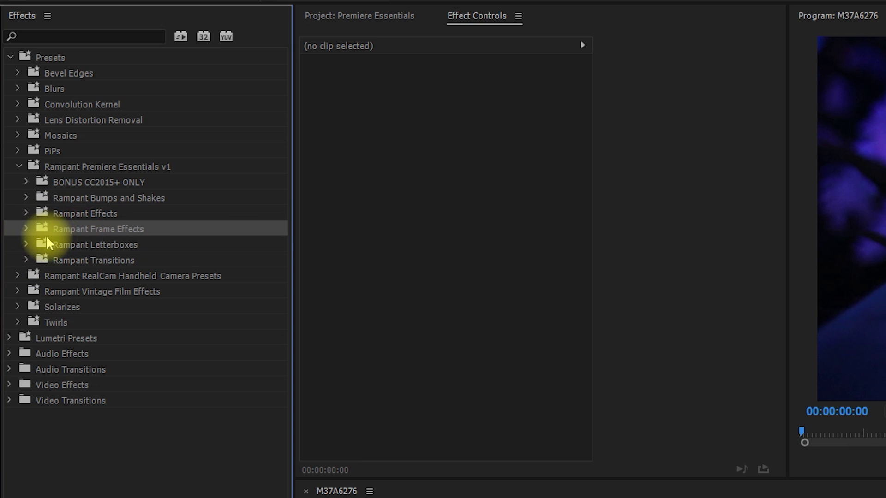
pyautogui.click(63, 262)
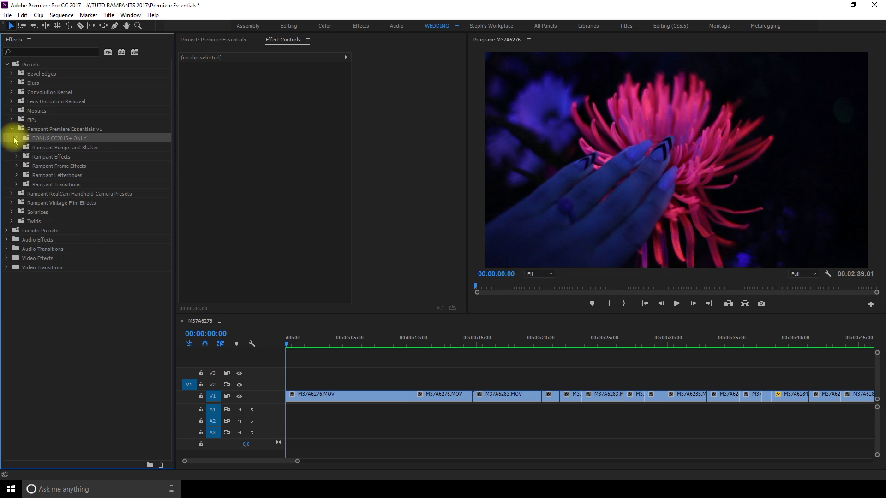
pyautogui.click(16, 183)
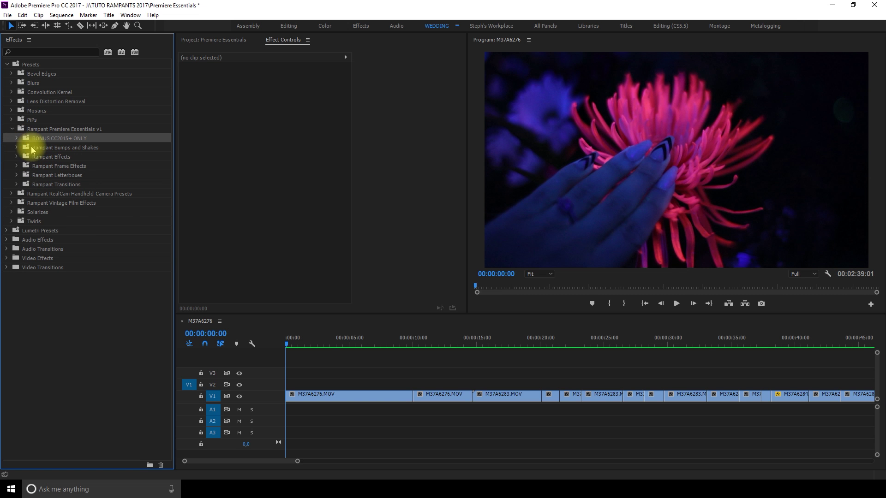
pyautogui.click(18, 138)
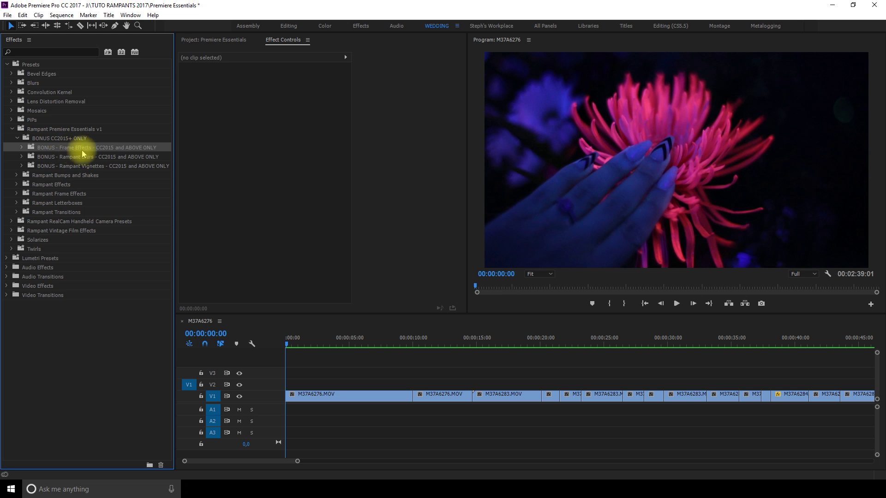
pyautogui.doubleClick(103, 149)
# Step: Drag the Slice Diagonal Left preset onto the first timeline clip
pyautogui.moveTo(52, 160); pyautogui.dragTo(230, 314)
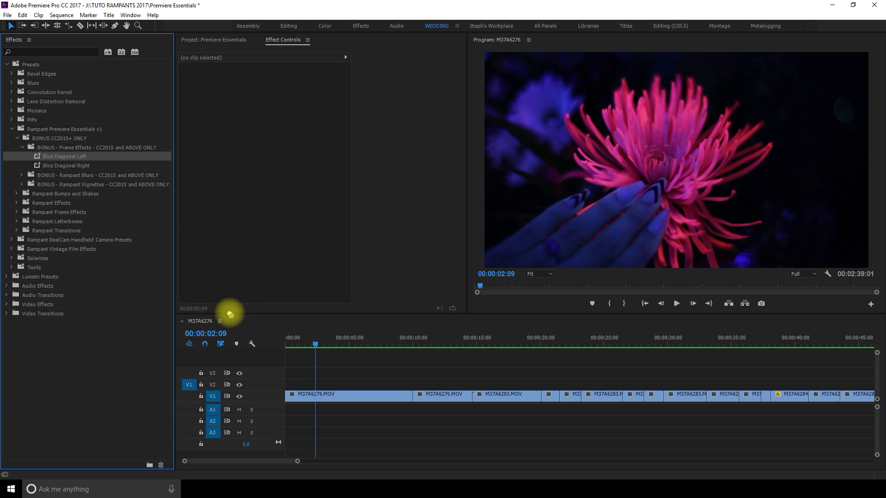
pyautogui.moveTo(295, 399); pyautogui.dragTo(310, 394)
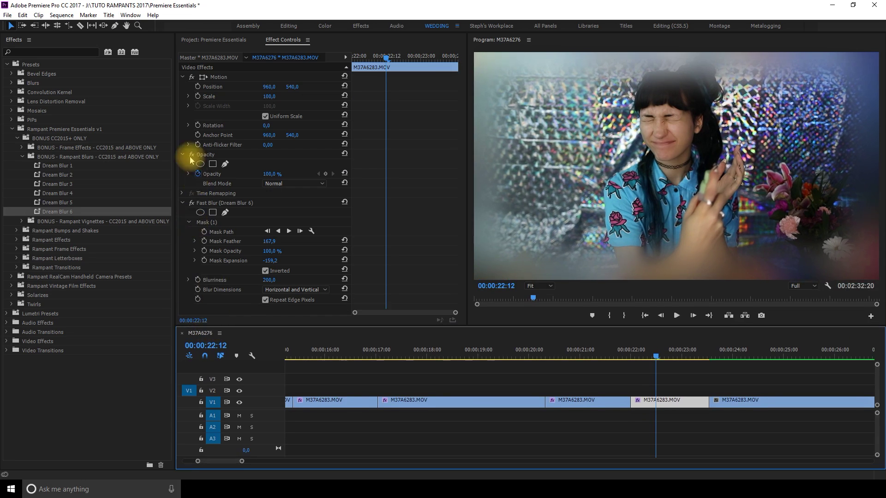
# Step: Lower the blur's Mask Feather to 29,9 and play back the result
pyautogui.click(184, 157)
pyautogui.moveTo(286, 213); pyautogui.dragTo(265, 216)
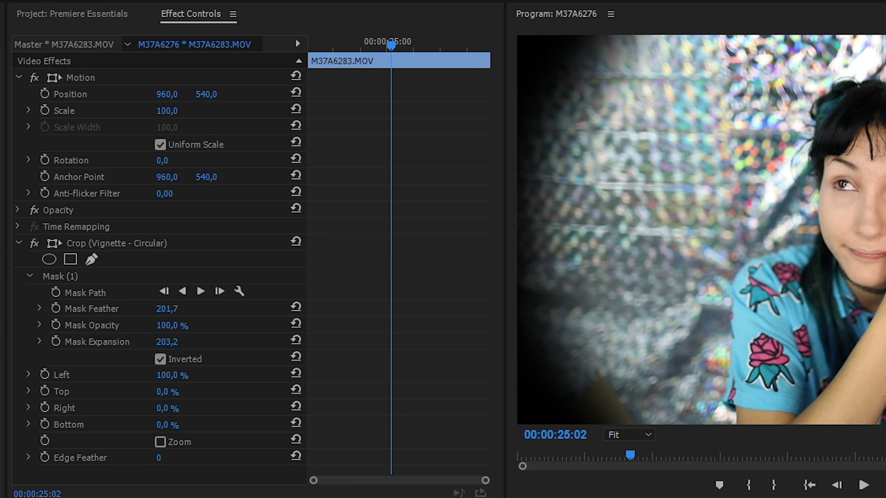
pyautogui.press('space')
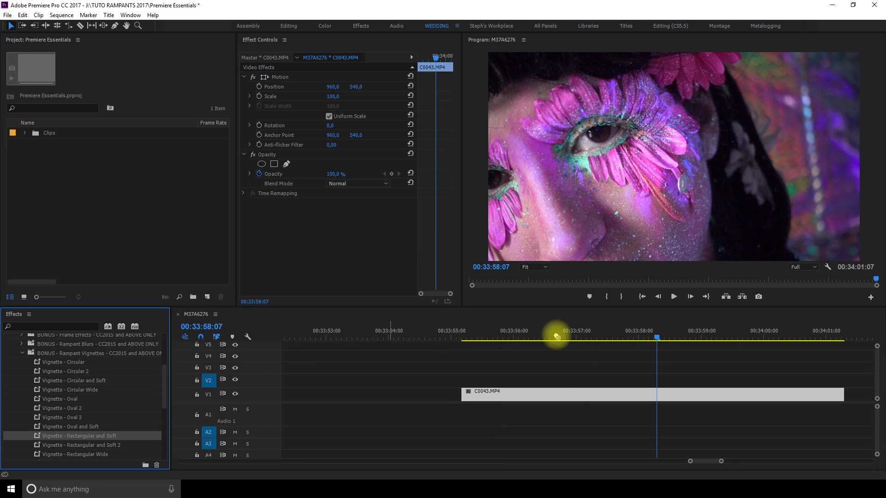
# Step: Apply Vignette - Rectangular and Soft to C0043.MP4 and move the clip up to V2
pyautogui.moveTo(575, 395); pyautogui.dragTo(577, 396)
pyautogui.moveTo(474, 390); pyautogui.dragTo(471, 384)
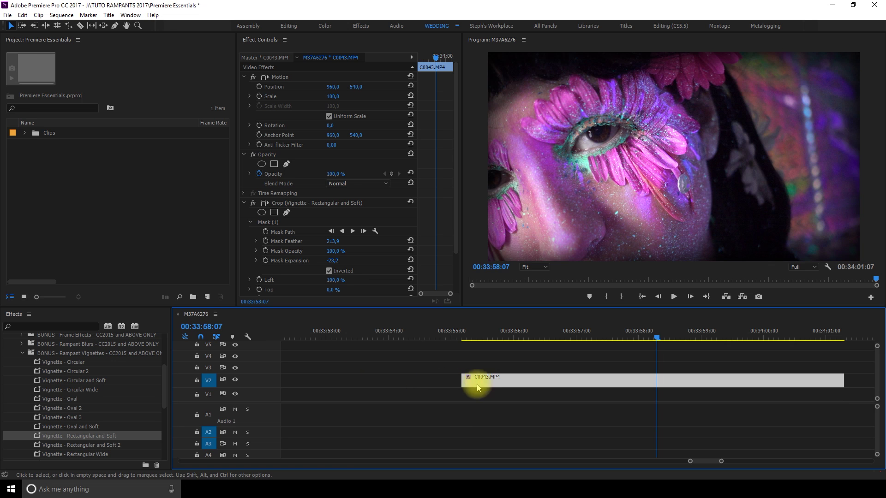
pyautogui.click(6, 15)
# Step: Create a new green colour matte with default video settings and name it 'Green'
pyautogui.moveTo(21, 22)
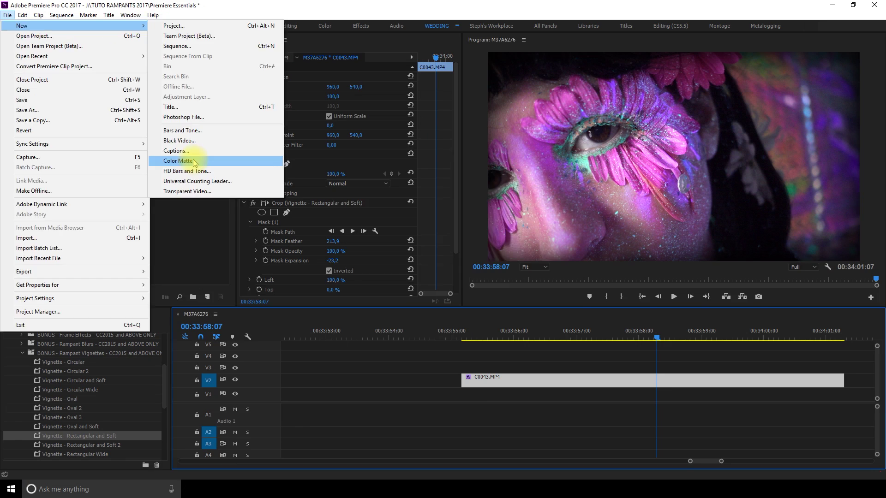
pyautogui.click(289, 225)
pyautogui.click(681, 401)
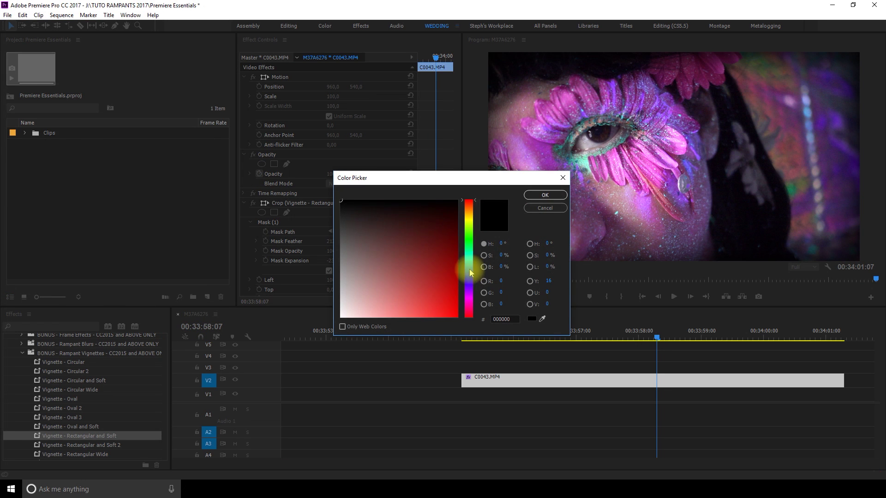
pyautogui.click(709, 379)
pyautogui.click(682, 373)
pyautogui.click(545, 194)
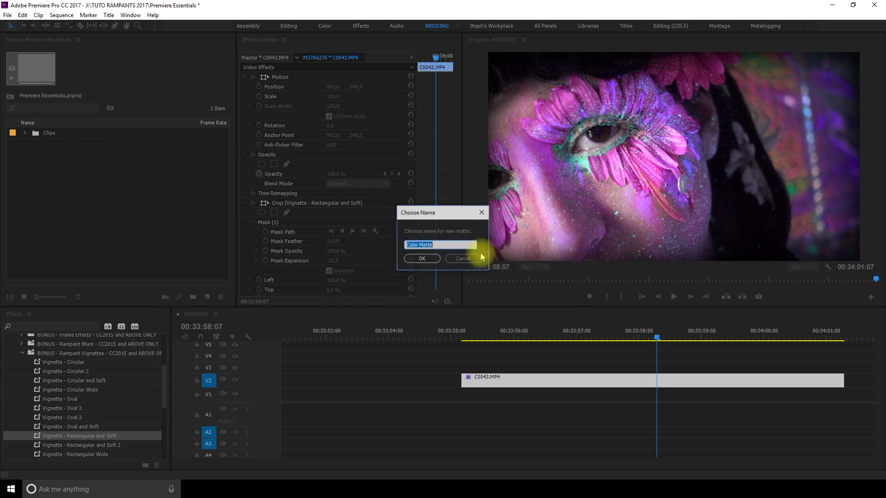
pyautogui.write('Green')
pyautogui.click(406, 259)
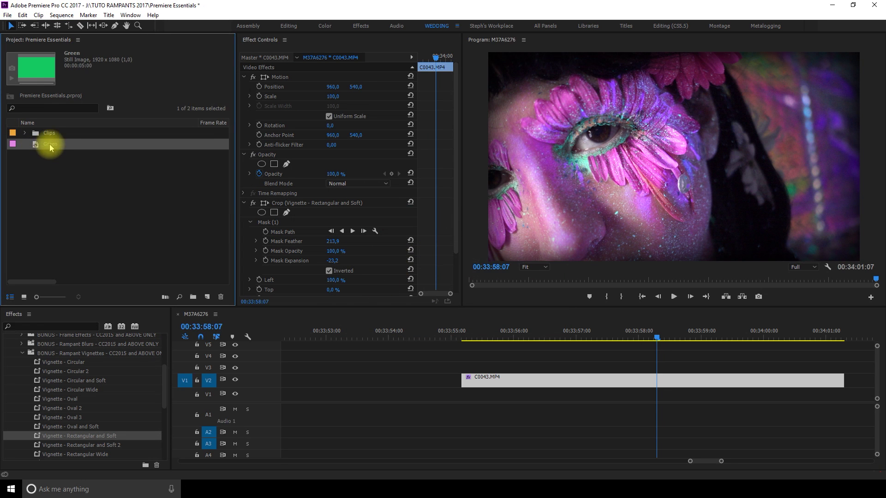
# Step: Place the Green matte on V1 beneath C0043.MP4 and extend it to end with that clip
pyautogui.moveTo(50, 147); pyautogui.dragTo(461, 401)
pyautogui.moveTo(832, 395); pyautogui.dragTo(844, 395)
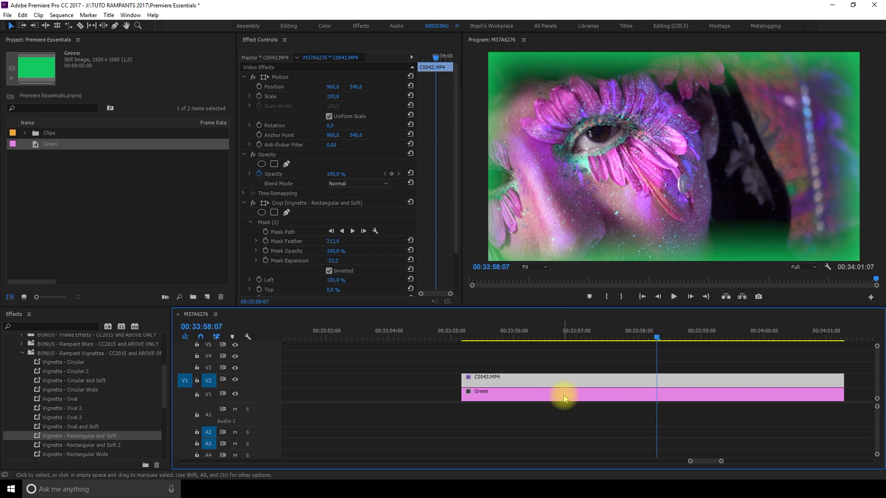
pyautogui.doubleClick(563, 395)
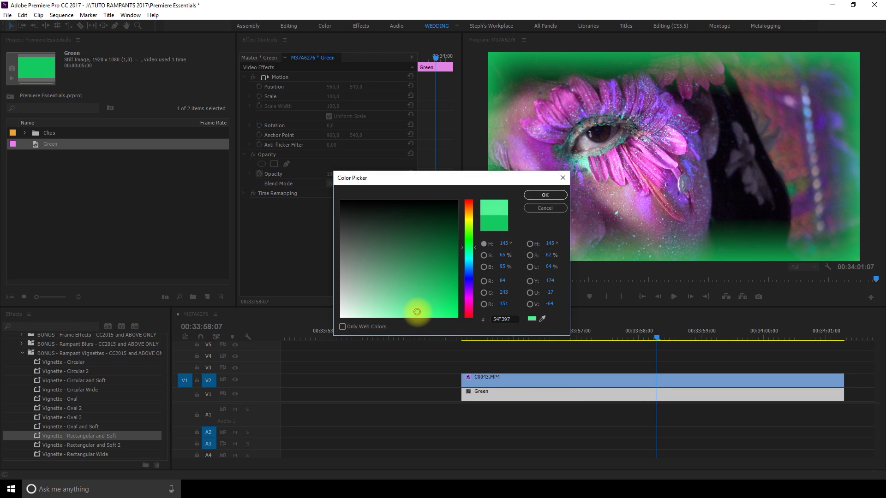
# Step: Recolour the matte a lighter green, then purple, then try a dark grey shade
pyautogui.click(539, 199)
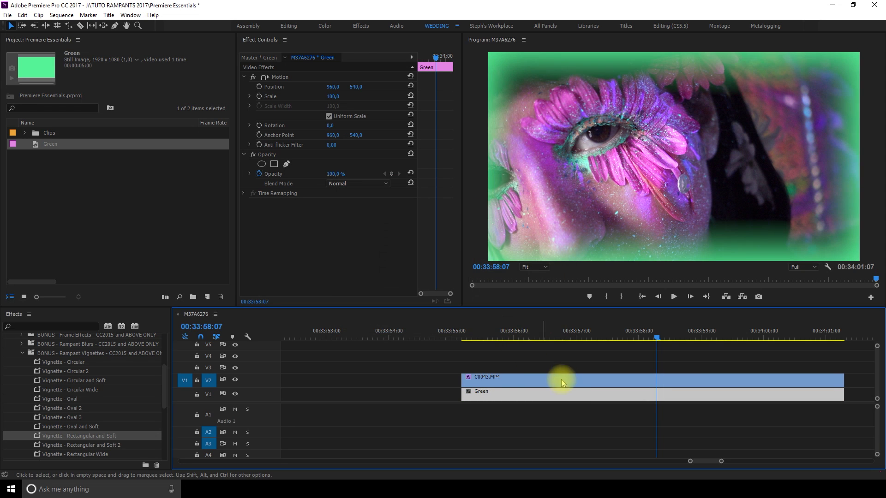
pyautogui.doubleClick(560, 396)
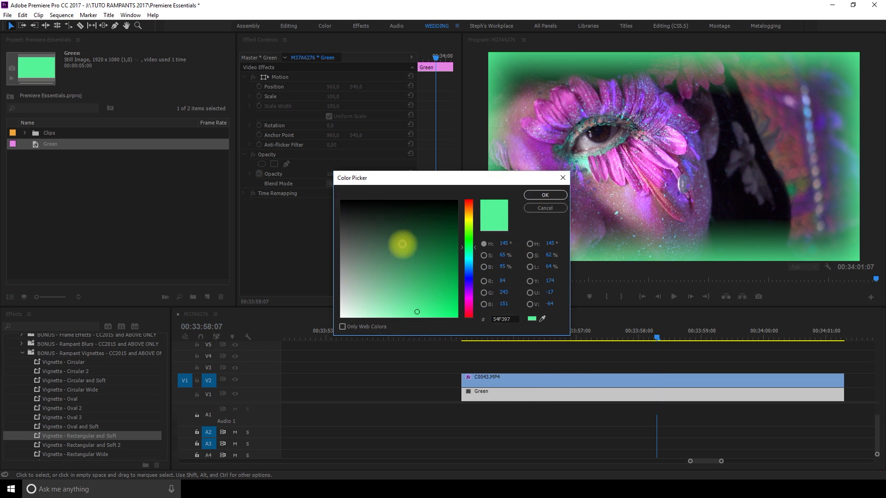
pyautogui.click(469, 292)
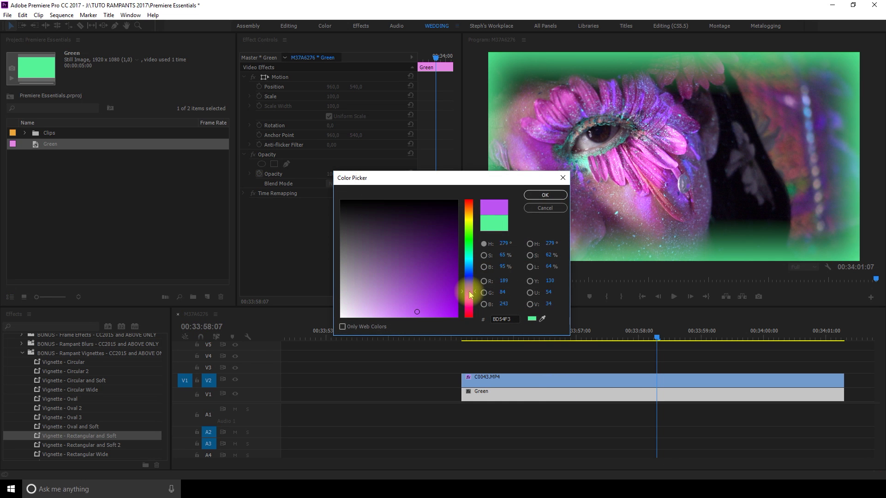
pyautogui.click(536, 197)
pyautogui.click(340, 231)
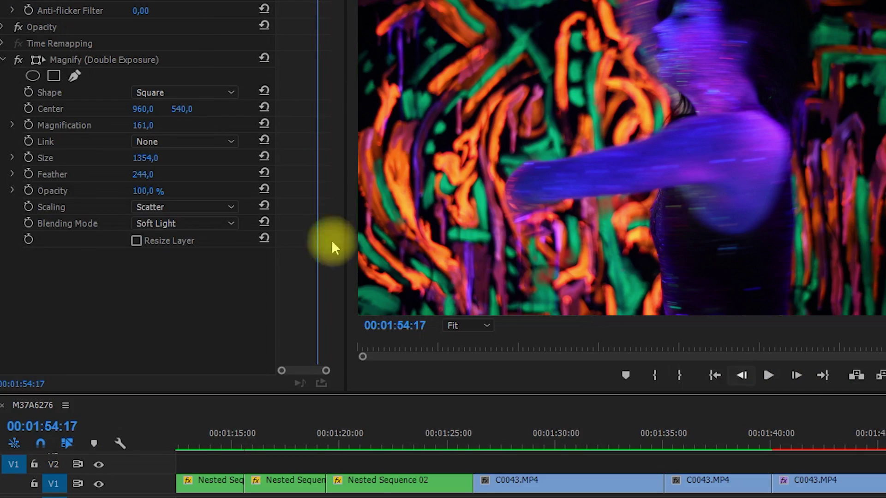
# Step: Change the Double Exposure Magnify blending mode from Soft Light to Overlay
pyautogui.click(173, 223)
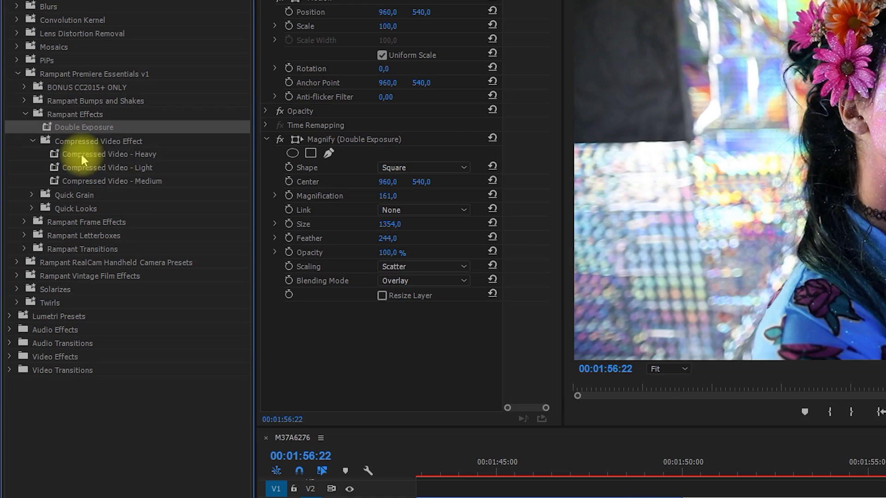
# Step: Apply Compressed Video - Heavy to M37A6293.MOV and inspect it at 400% in the Program monitor
pyautogui.click(83, 154)
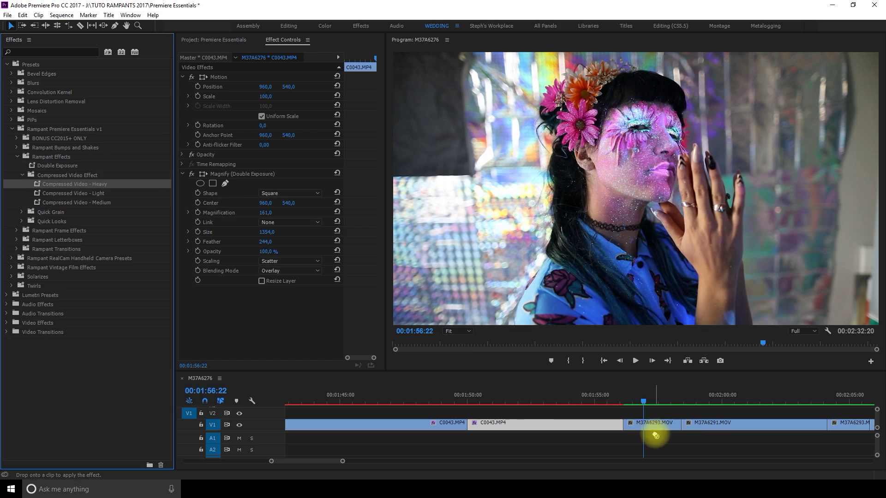
pyautogui.moveTo(655, 435); pyautogui.dragTo(651, 428)
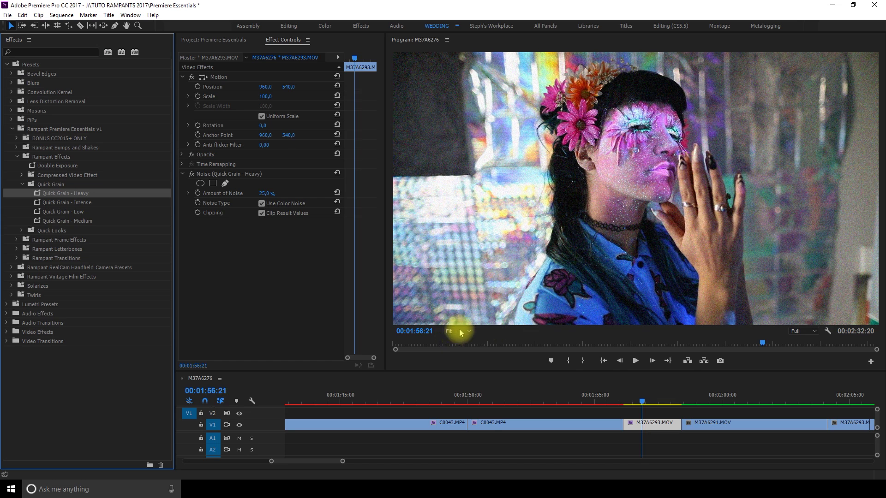
pyautogui.click(460, 332)
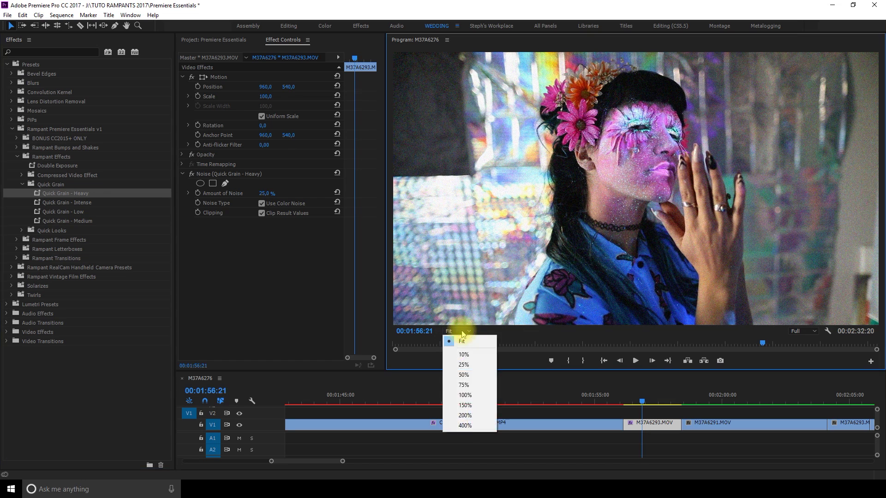
pyautogui.click(465, 426)
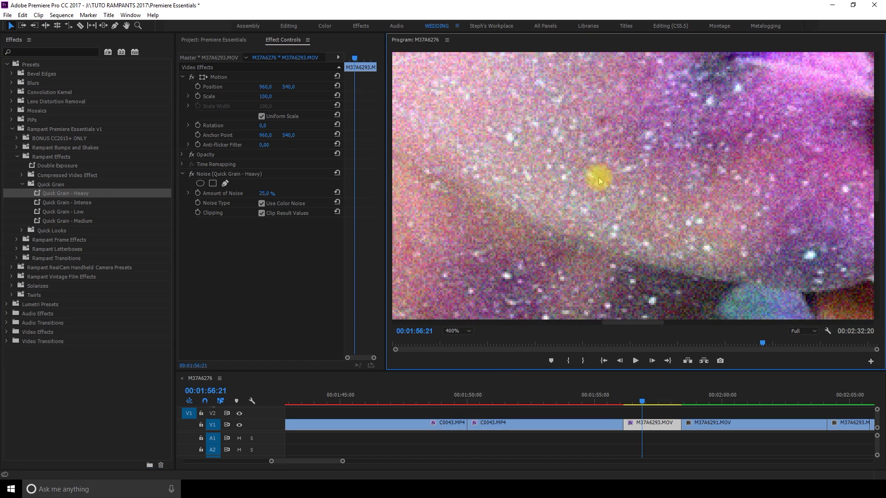
# Step: Apply Quick Grain - Intense to the clip and switch the grain to monochrome
pyautogui.moveTo(648, 322); pyautogui.dragTo(559, 303)
pyautogui.moveTo(67, 203); pyautogui.dragTo(259, 258)
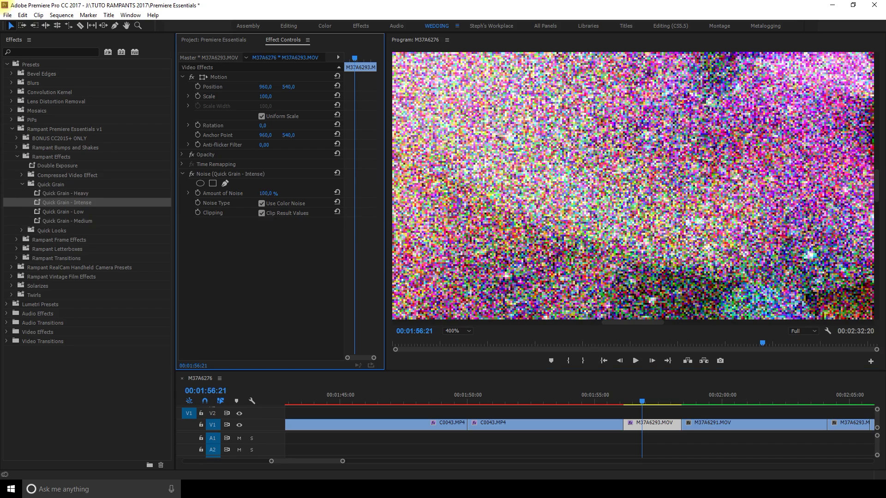
pyautogui.click(262, 205)
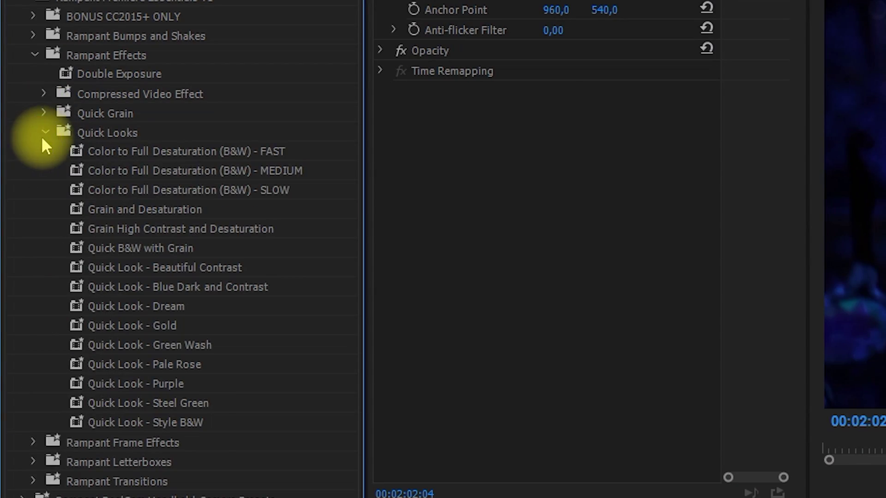
# Step: Select the Color to Full Desaturation (B&W) - FAST preset in Quick Looks
pyautogui.click(103, 157)
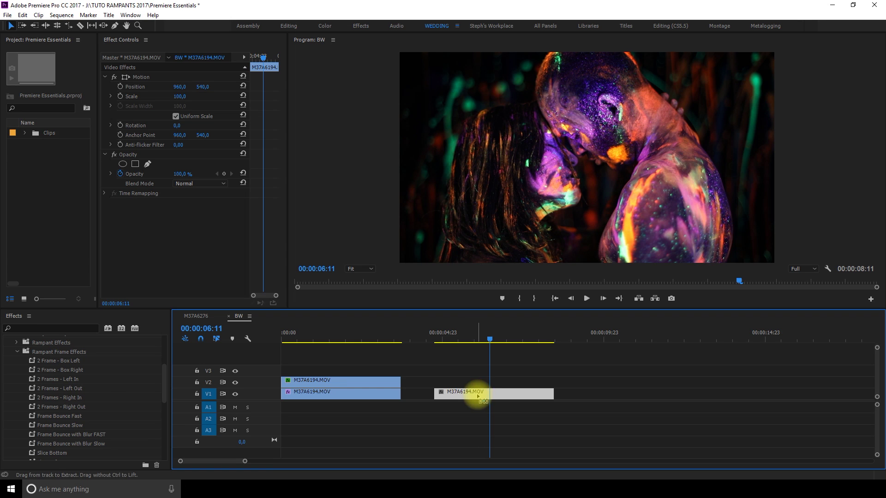
# Step: Paste a copy of M37A6194.MOV and stack it on V2 above the original at 4:23
pyautogui.hotkey('ctrl', 'v')
pyautogui.click(584, 399)
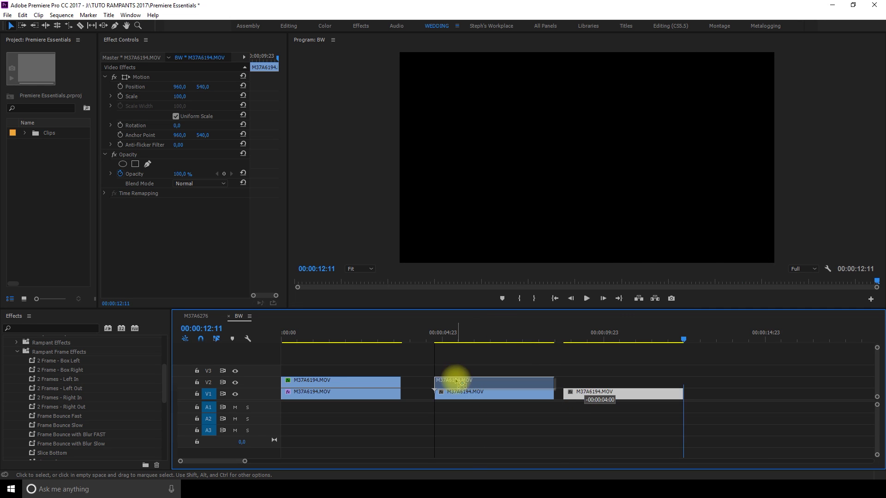
pyautogui.moveTo(459, 382); pyautogui.dragTo(459, 382)
pyautogui.moveTo(462, 335); pyautogui.dragTo(468, 386)
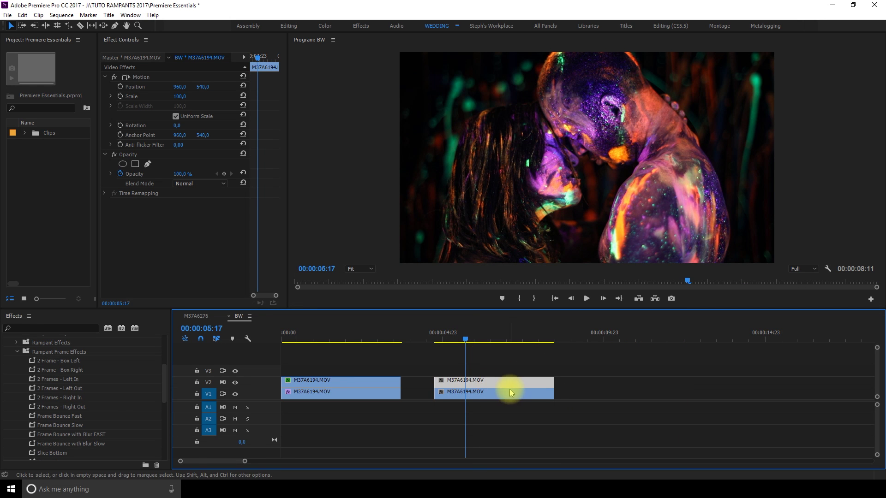
pyautogui.scroll(-1, 111, 431)
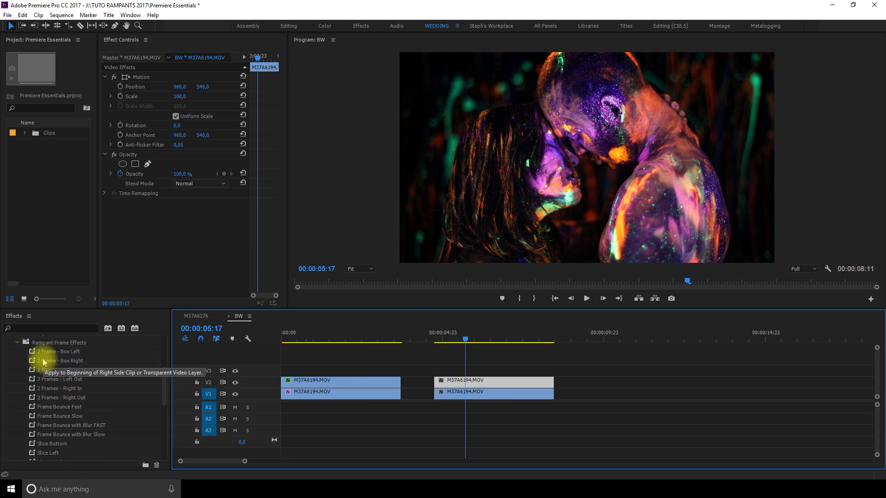
pyautogui.scroll(3, 45, 363)
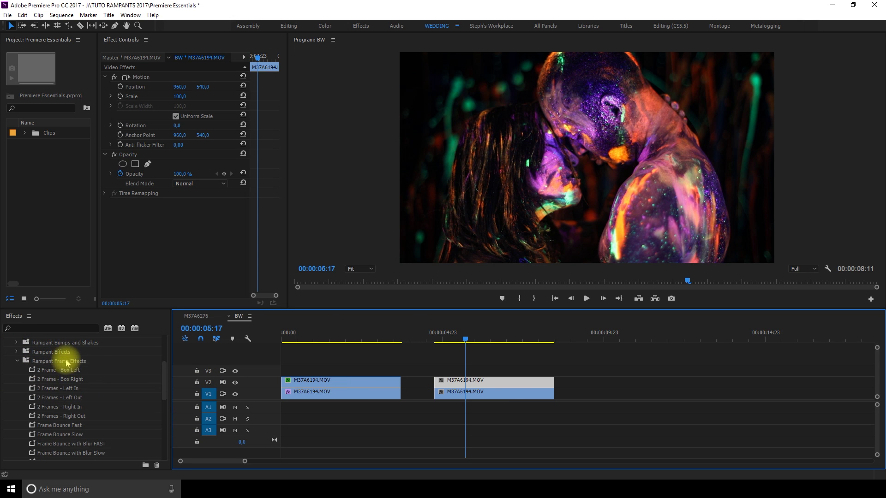
# Step: Assign slice presets to the stacked clips, picking Slice Bottom for the lower V1 clip
pyautogui.moveTo(163, 375); pyautogui.dragTo(163, 402)
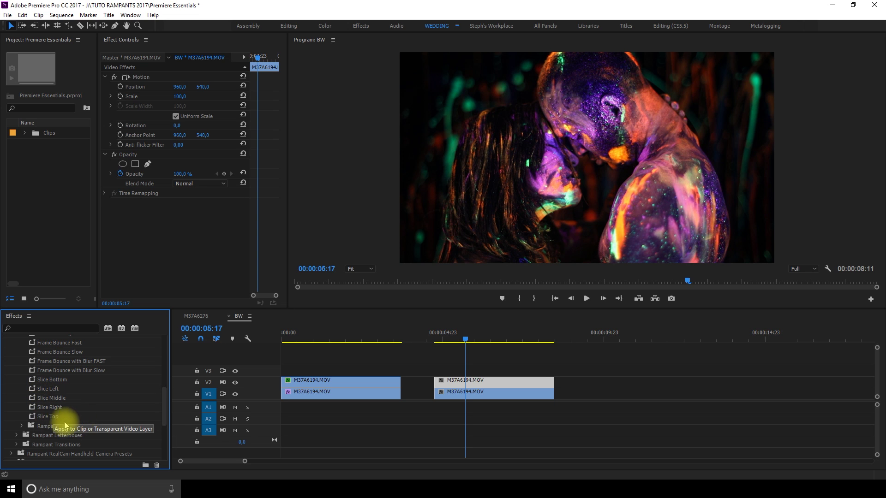
pyautogui.click(456, 395)
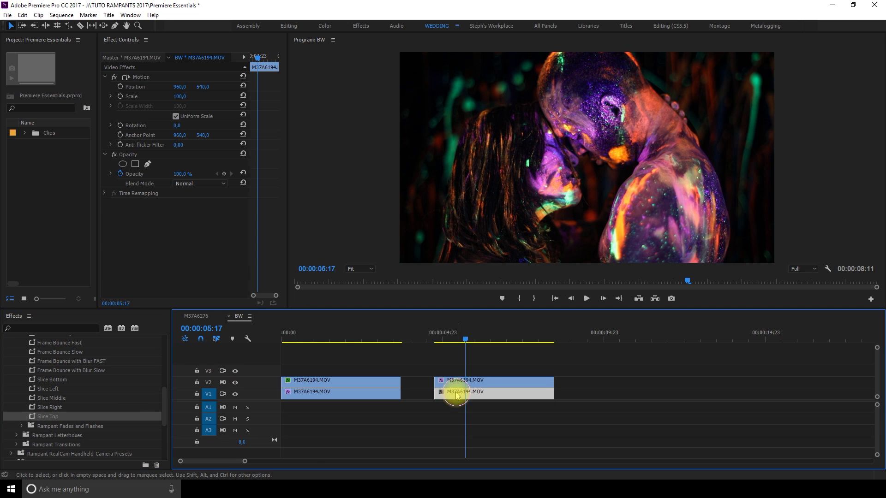
pyautogui.click(53, 380)
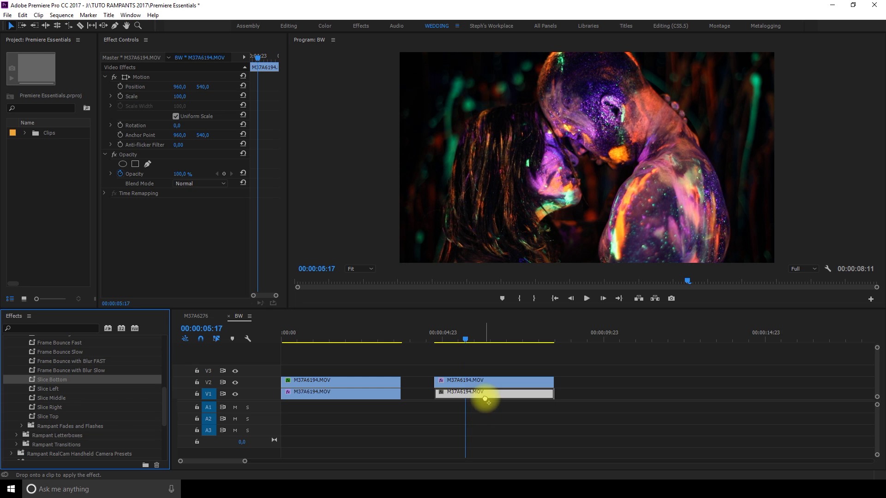
# Step: Apply Quick Look - Style B&W from Quick Looks to the lower M37A6194.MOV clip on V1
pyautogui.scroll(5, 53, 409)
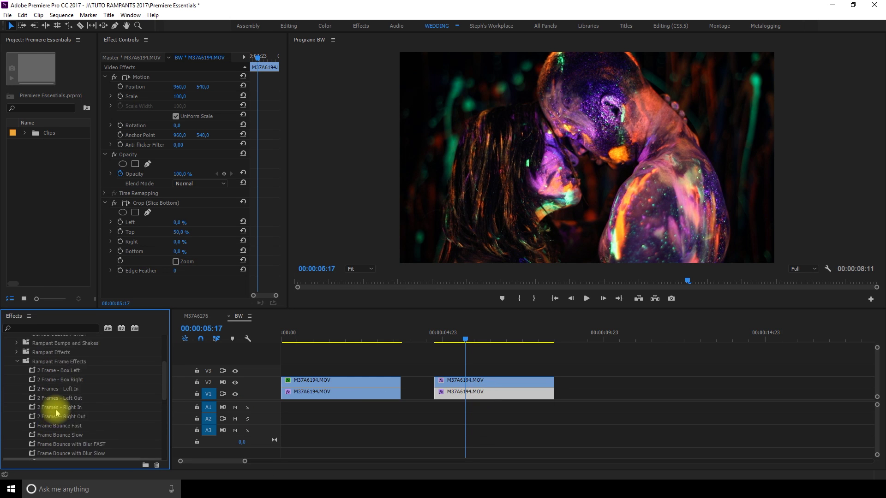
pyautogui.scroll(-2, 24, 397)
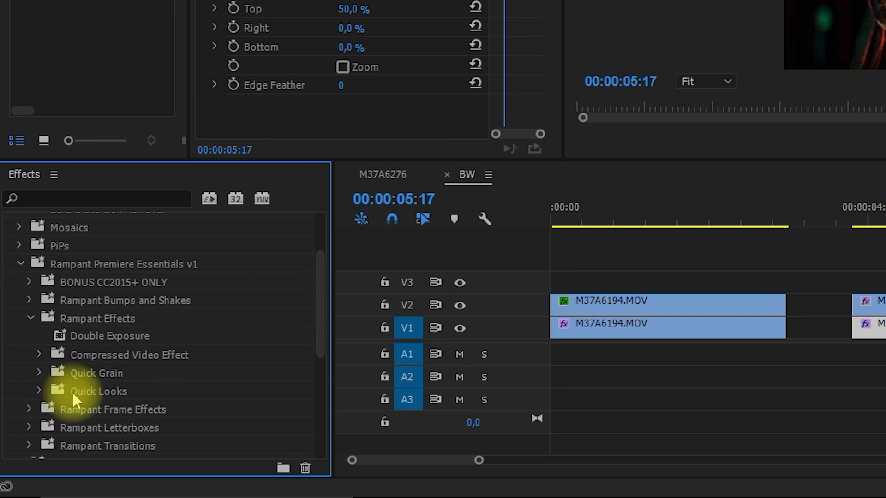
pyautogui.click(40, 392)
pyautogui.scroll(-5, 184, 408)
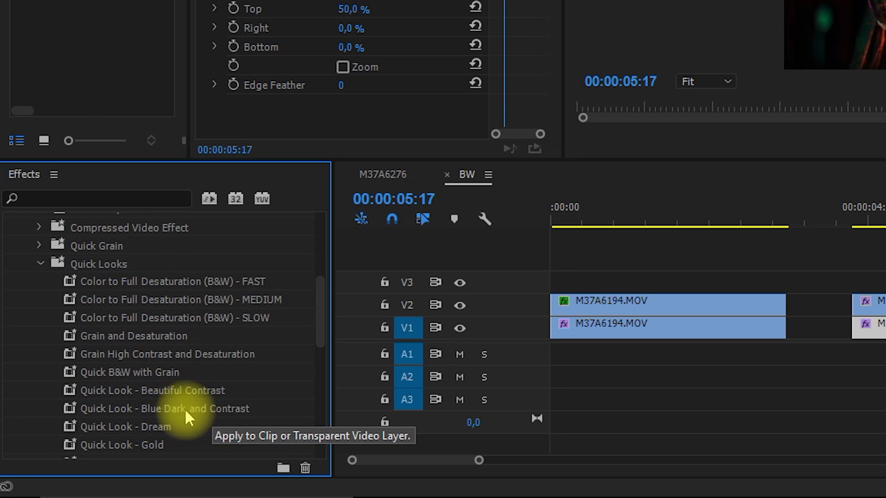
pyautogui.click(163, 408)
pyautogui.moveTo(163, 405); pyautogui.dragTo(885, 340)
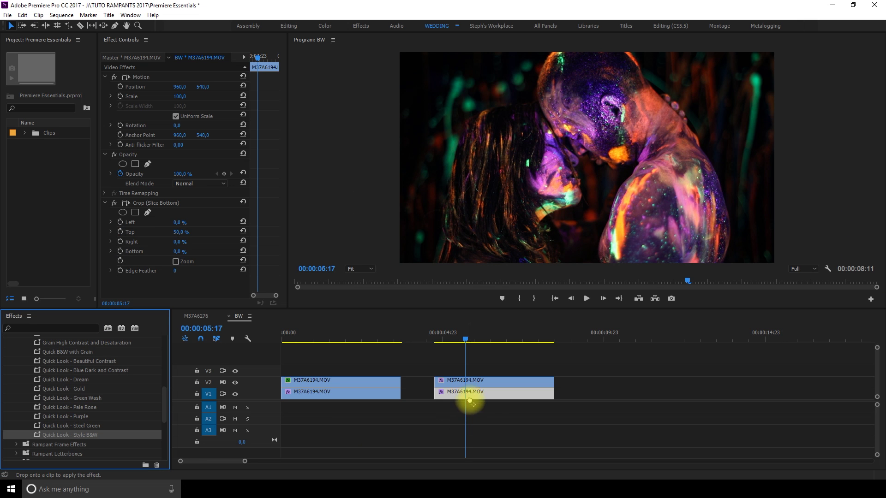
pyautogui.moveTo(472, 399); pyautogui.dragTo(472, 400)
# Step: Toggle the look's Three-Way Color Corrector and Brightness & Contrast effects to compare results
pyautogui.click(114, 274)
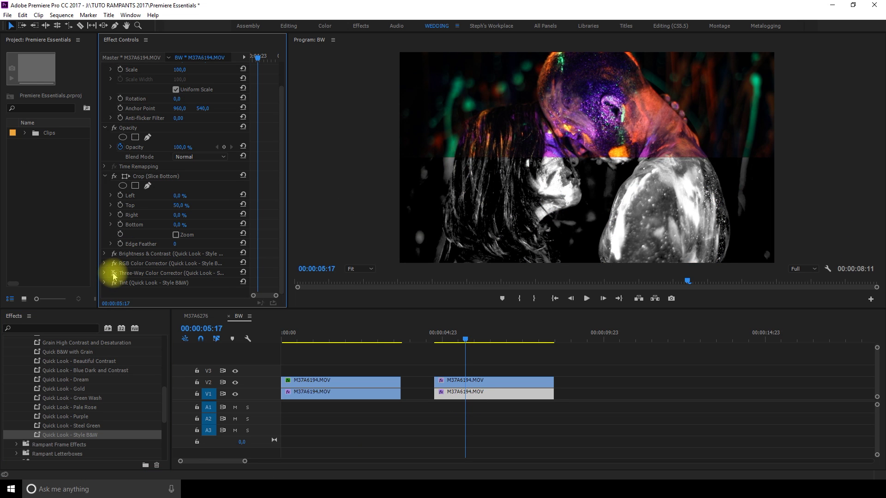
pyautogui.click(114, 275)
pyautogui.click(114, 283)
pyautogui.click(114, 283)
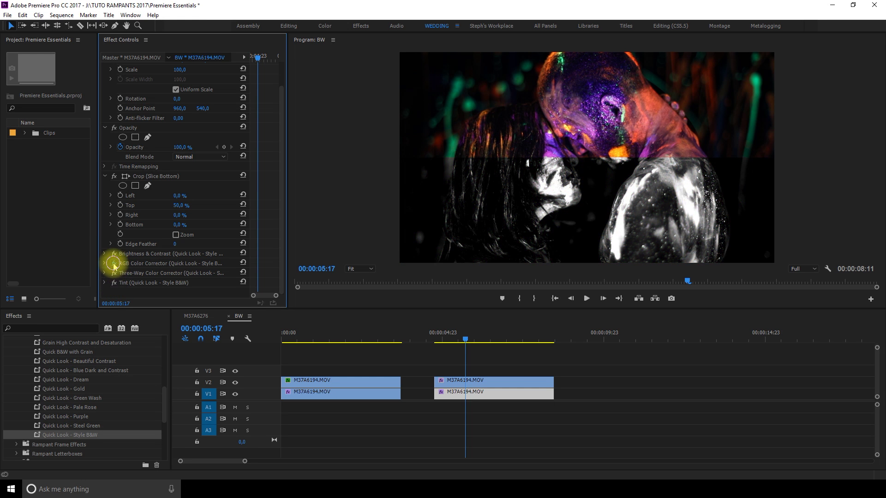
pyautogui.click(114, 263)
pyautogui.click(115, 255)
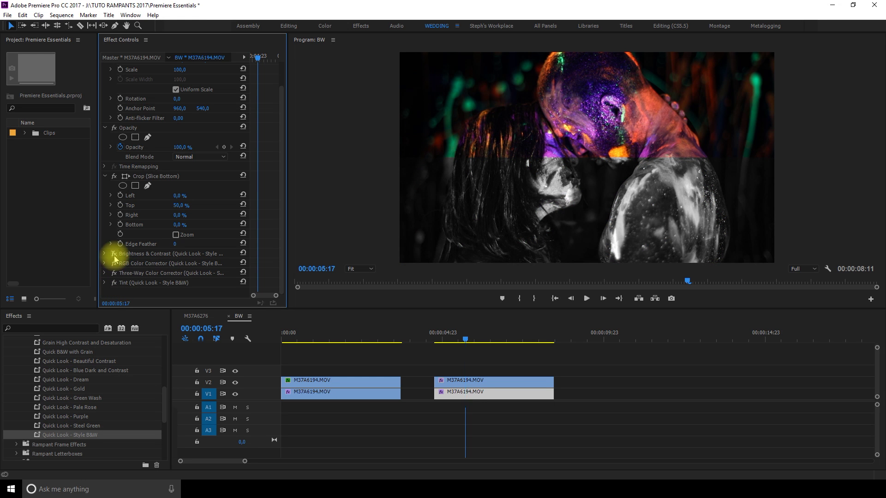
pyautogui.click(466, 398)
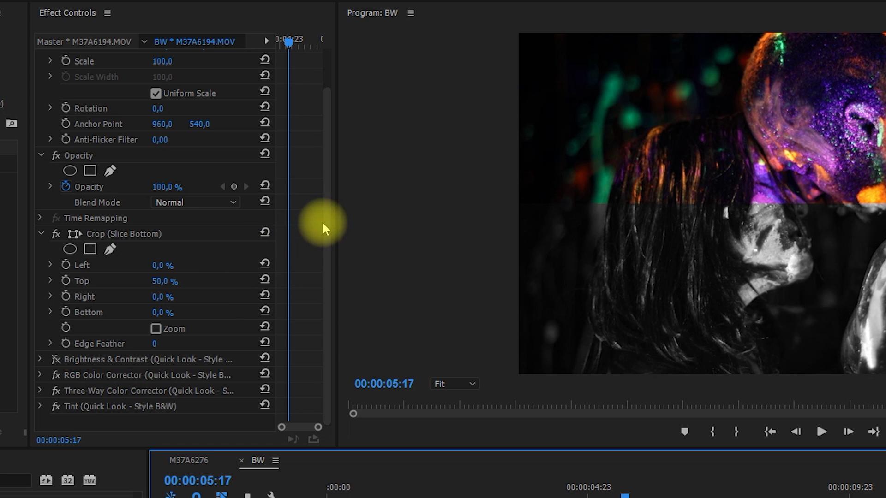
pyautogui.moveTo(325, 223); pyautogui.dragTo(322, 174)
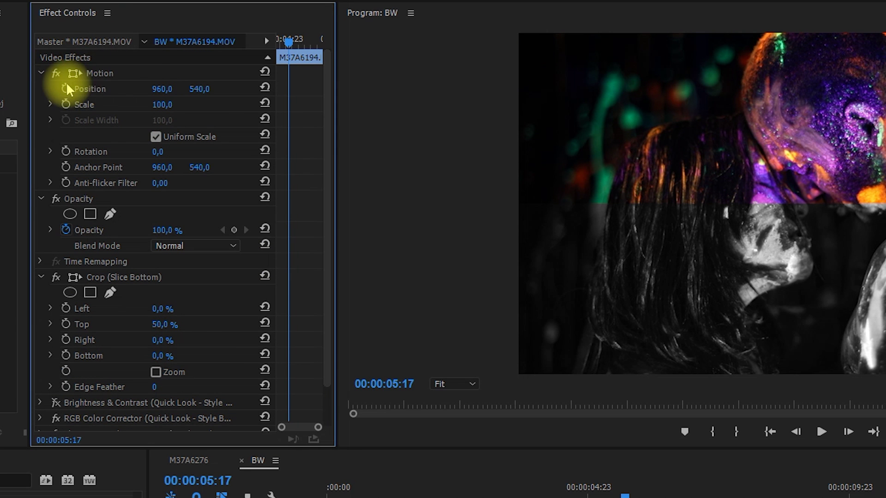
# Step: Nudge the sliced clip's Motion Position Y down to 547 in Effect Controls
pyautogui.moveTo(199, 88); pyautogui.dragTo(205, 89)
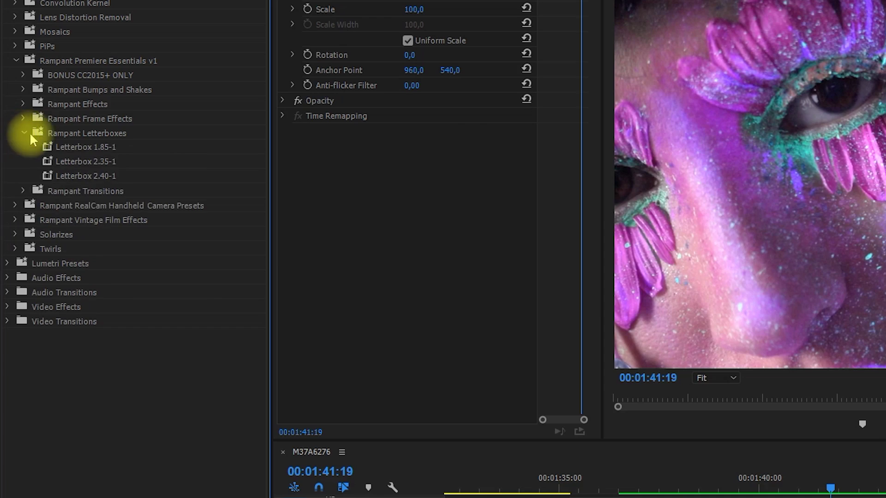
# Step: Select the Letterbox 1.85-1 preset in the Rampant Letterboxes folder
pyautogui.click(95, 148)
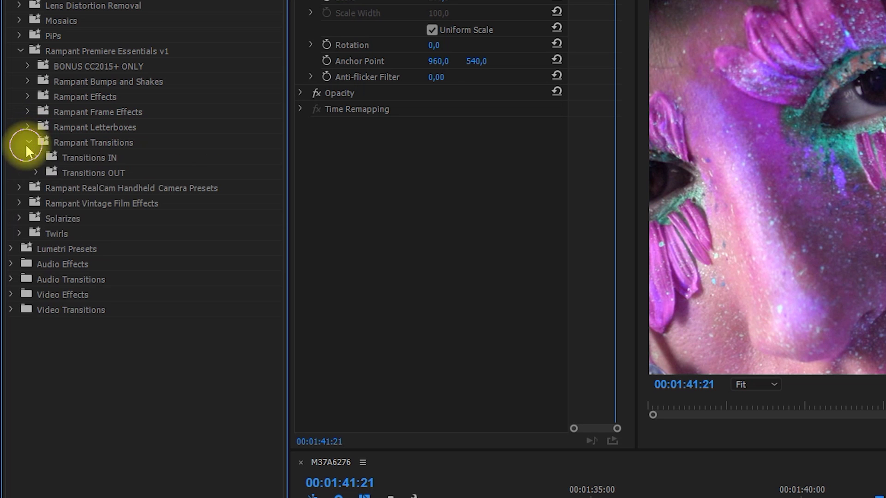
# Step: Raise C0043.MP4 to V2 and apply the Blur In From Left transition to its start
pyautogui.click(36, 158)
pyautogui.moveTo(573, 422); pyautogui.dragTo(538, 406)
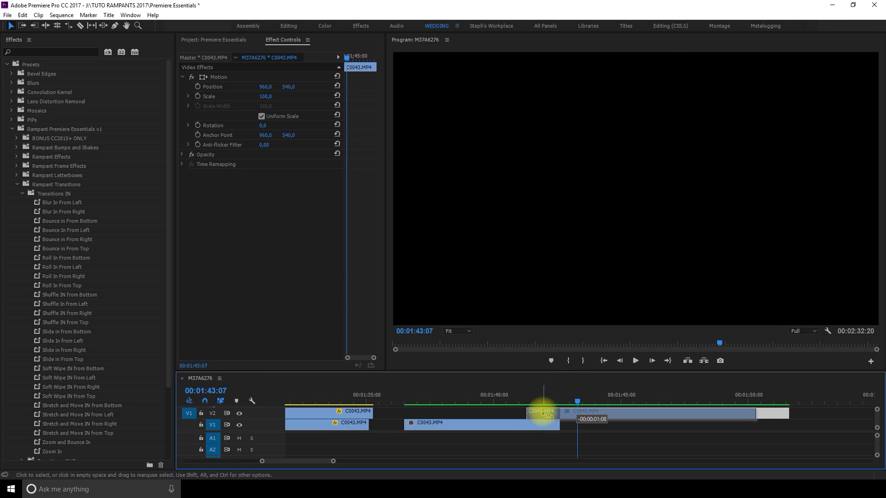
pyautogui.click(538, 402)
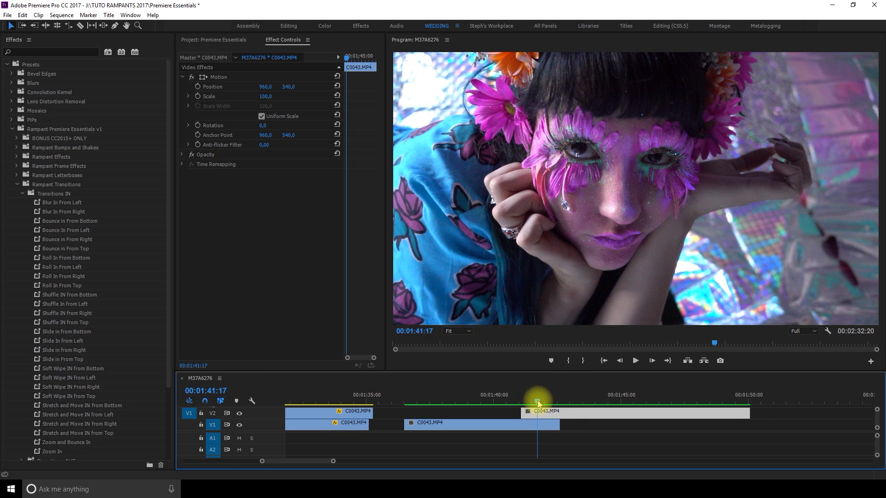
pyautogui.click(39, 203)
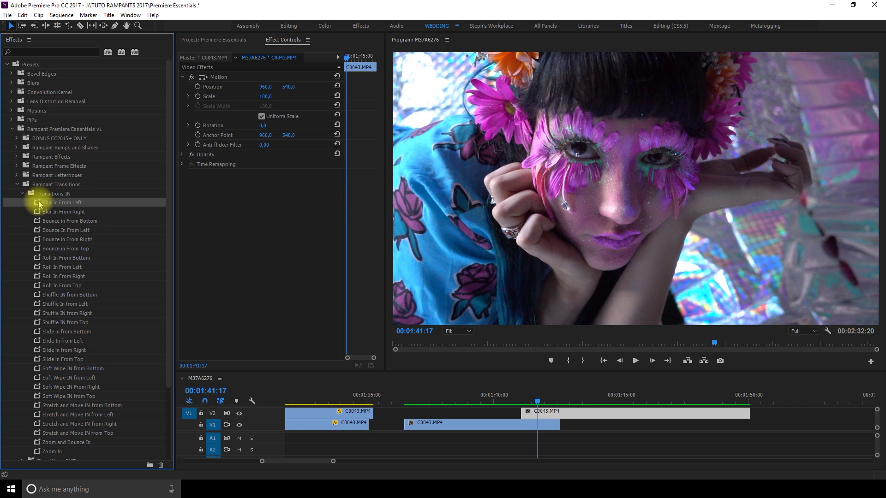
pyautogui.moveTo(437, 425); pyautogui.dragTo(526, 414)
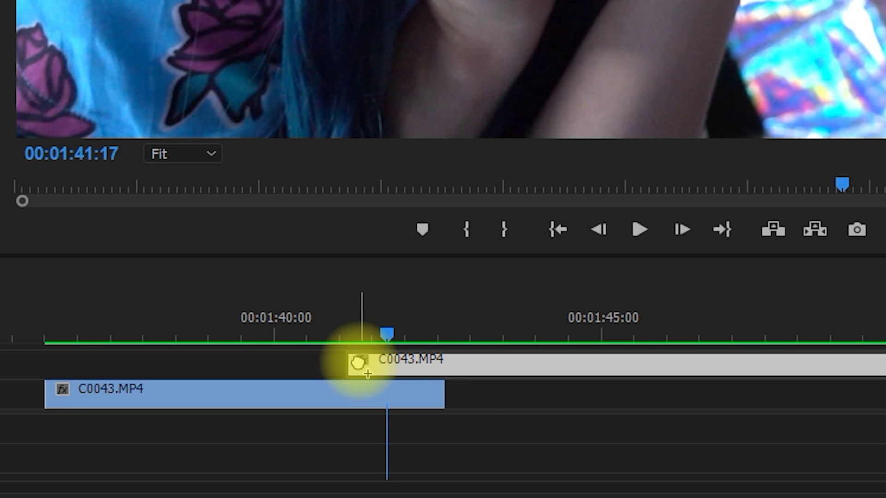
pyautogui.moveTo(359, 364); pyautogui.dragTo(360, 364)
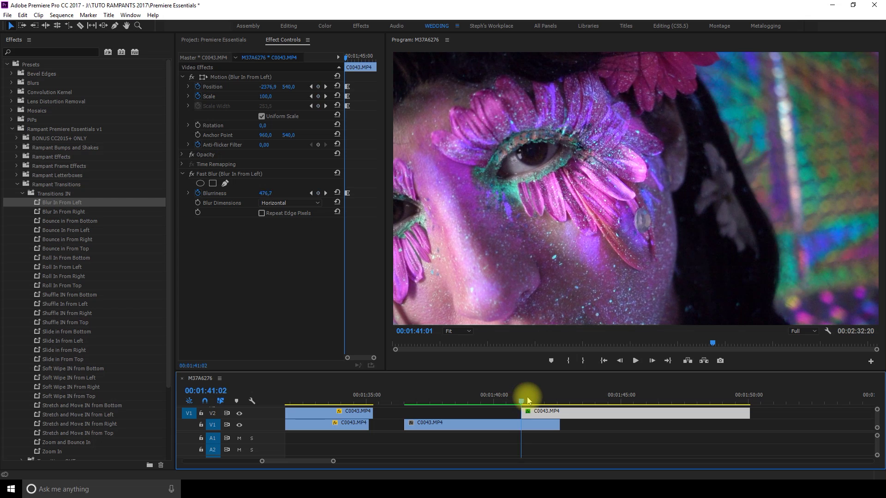
# Step: Scrub through the blur-in to preview it, then lift M37A6293.MOV onto V2
pyautogui.moveTo(531, 398); pyautogui.dragTo(535, 398)
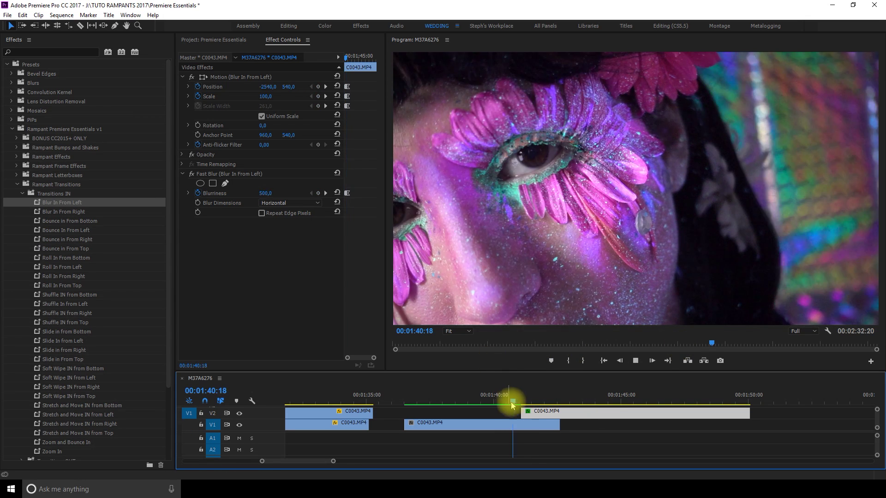
pyautogui.moveTo(510, 402); pyautogui.dragTo(522, 402)
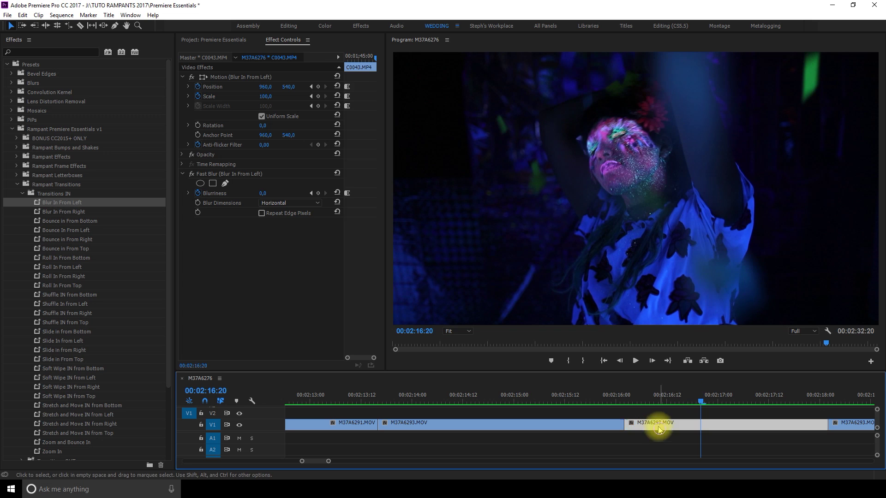
pyautogui.moveTo(659, 431); pyautogui.dragTo(602, 399)
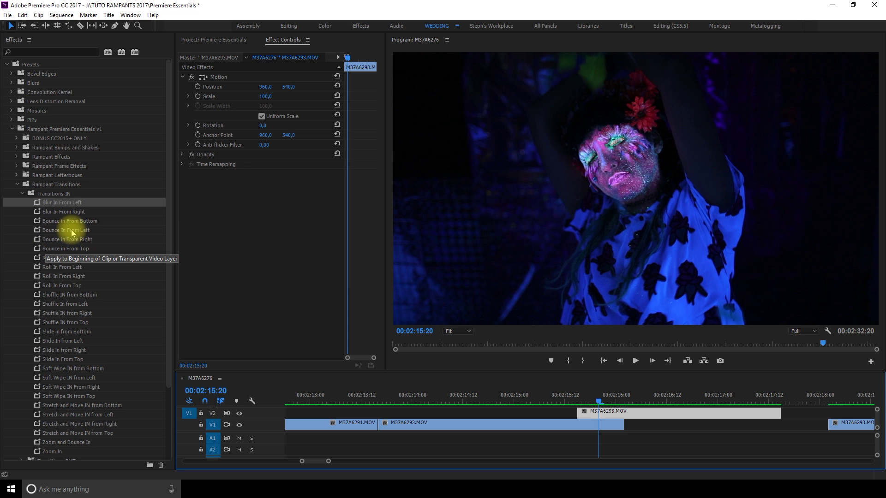
# Step: Drop the Blur In From Right preset from Transitions IN onto the M37A6293.MOV clip
pyautogui.moveTo(48, 215); pyautogui.dragTo(433, 418)
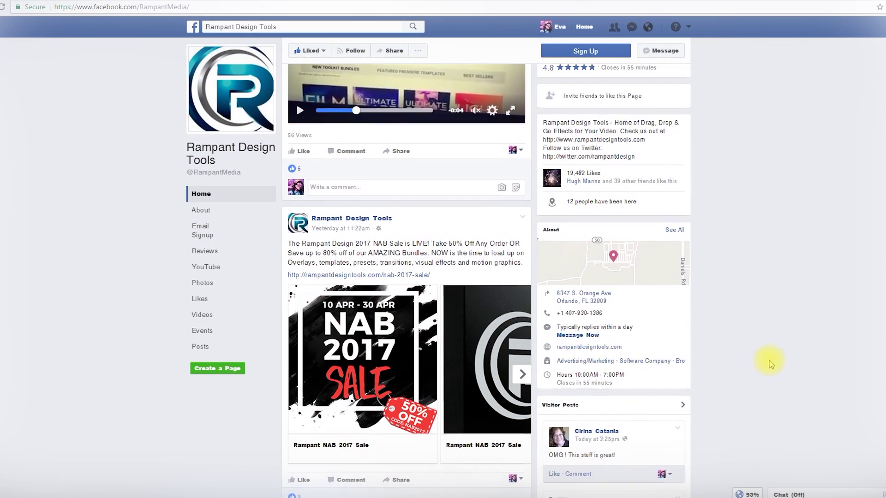
# Step: Scroll up Rampant Design Tools' Facebook page to the NAB 2017 50%-off sale post
pyautogui.scroll(1, 788, 358)
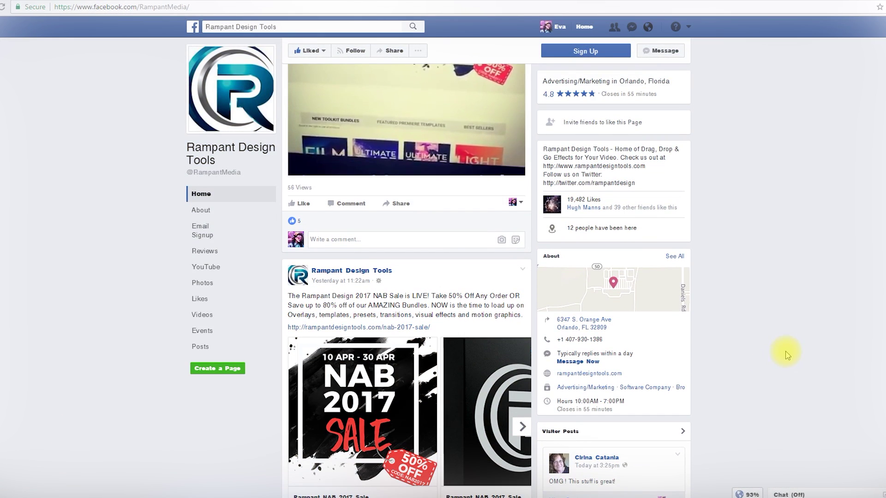